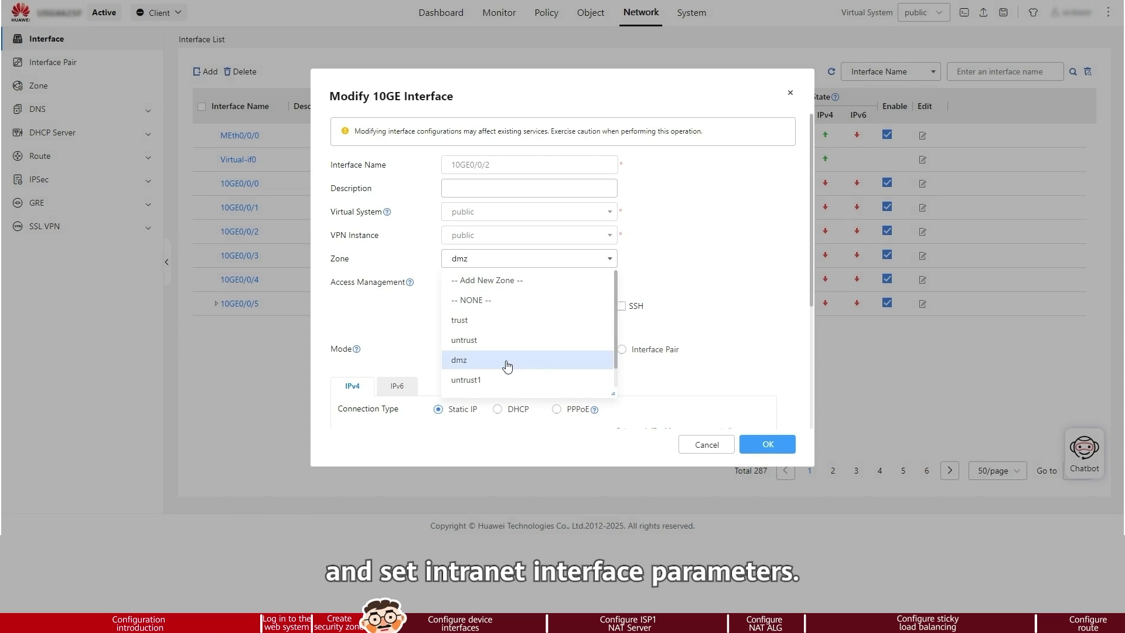
Step: Set the static IPv4 address of interface 10GE0/0/2 to 10.2.0.1/24 and save the interface
scroll(480, 320, "down", 4)
left_click(481, 320)
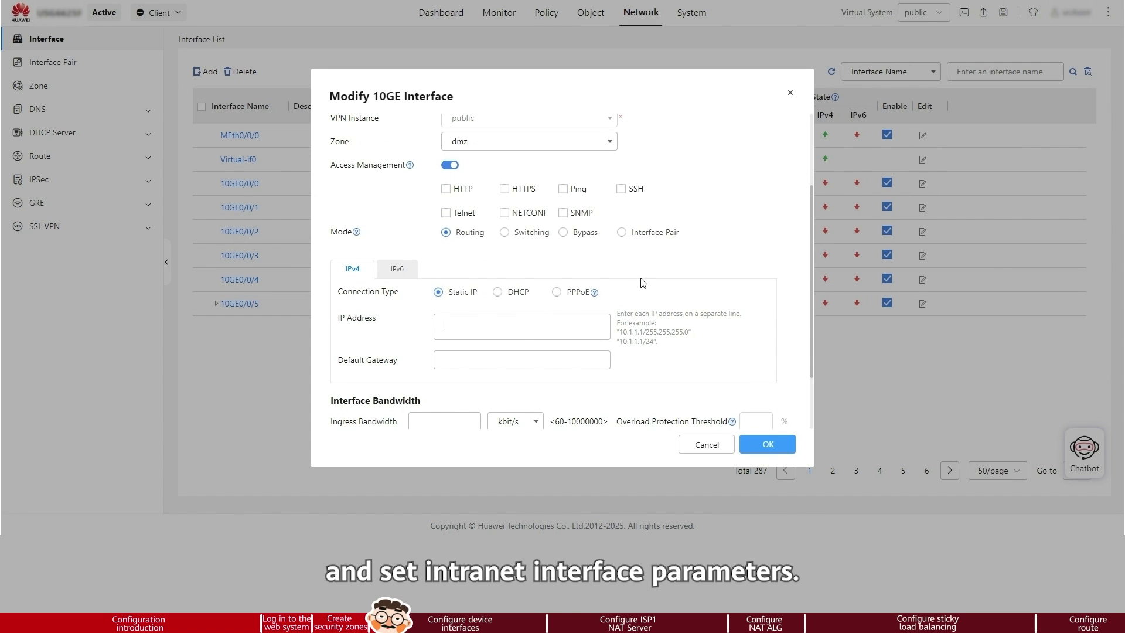
type("10.2.0")
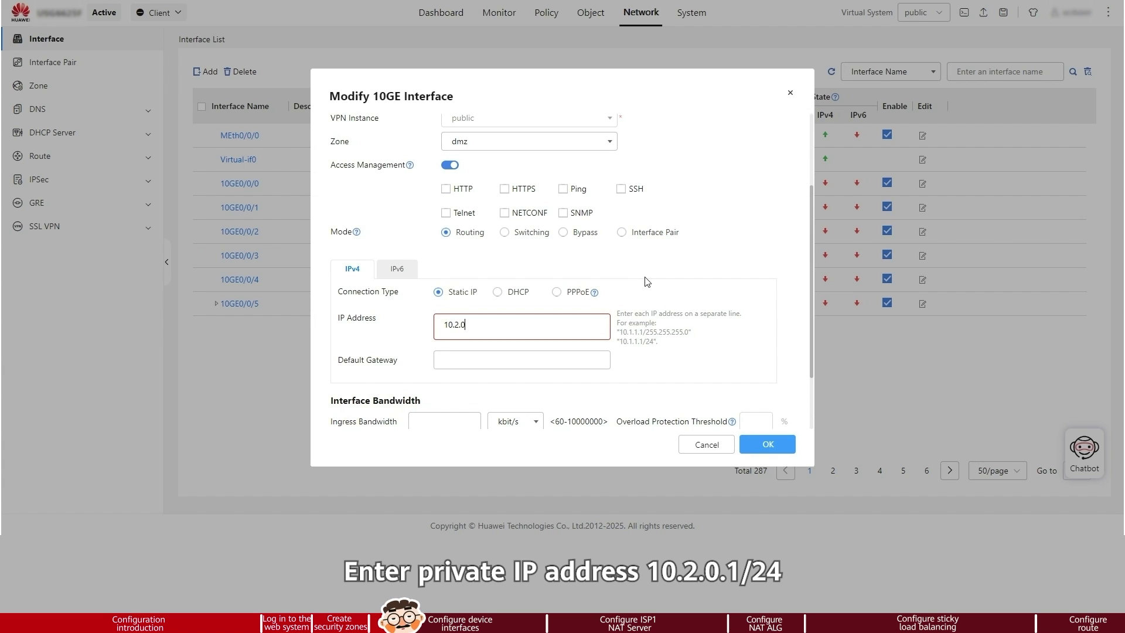
type(".1/24")
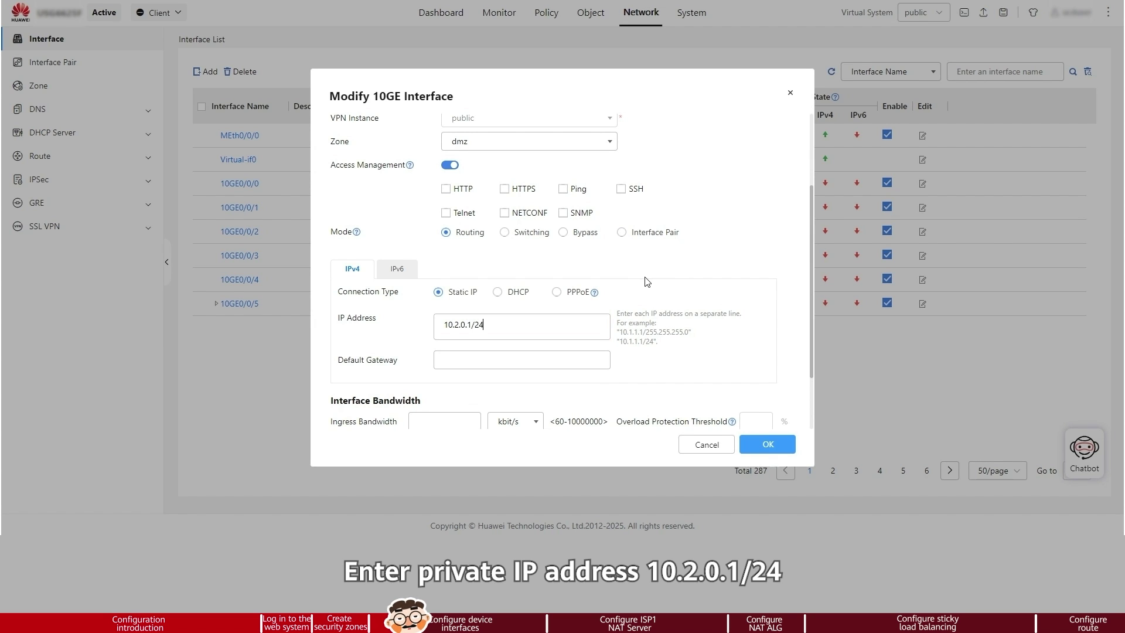
left_click(763, 445)
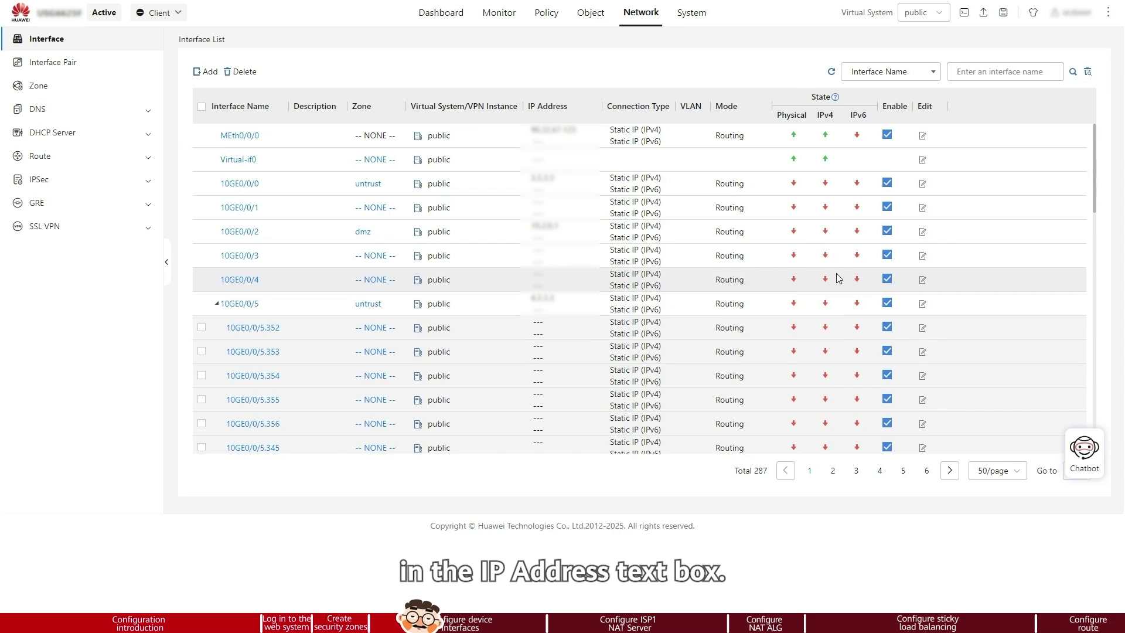
Step: Assign interface 10GE0/0/1 to zone untrust1, give it the static IPv4 address 1.1.1.1/24, and save it
left_click(923, 208)
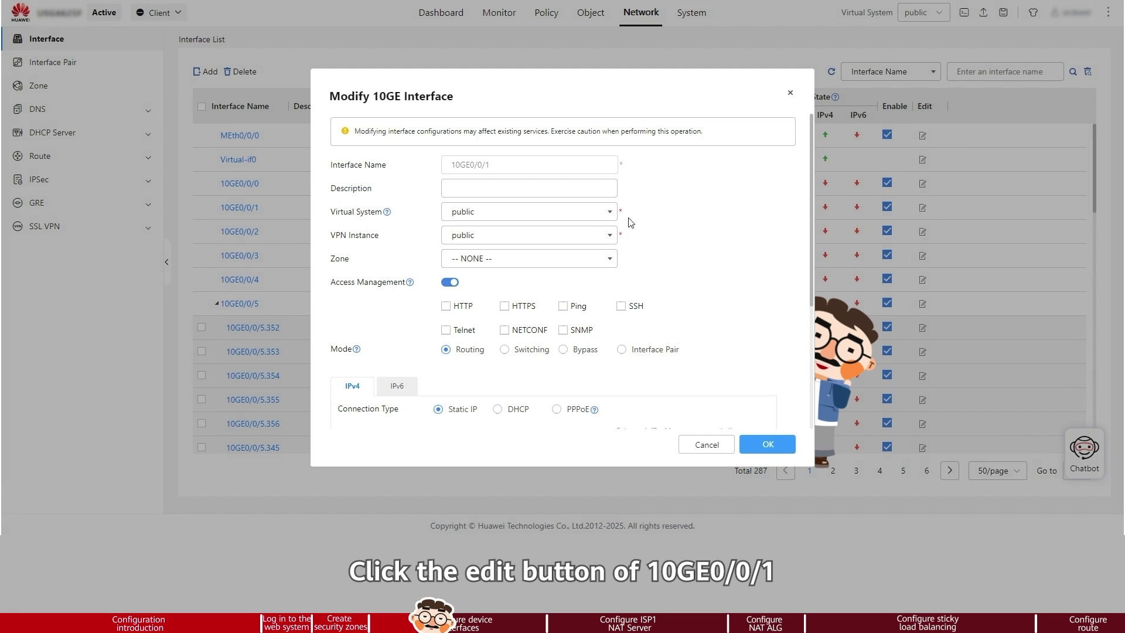
left_click(610, 261)
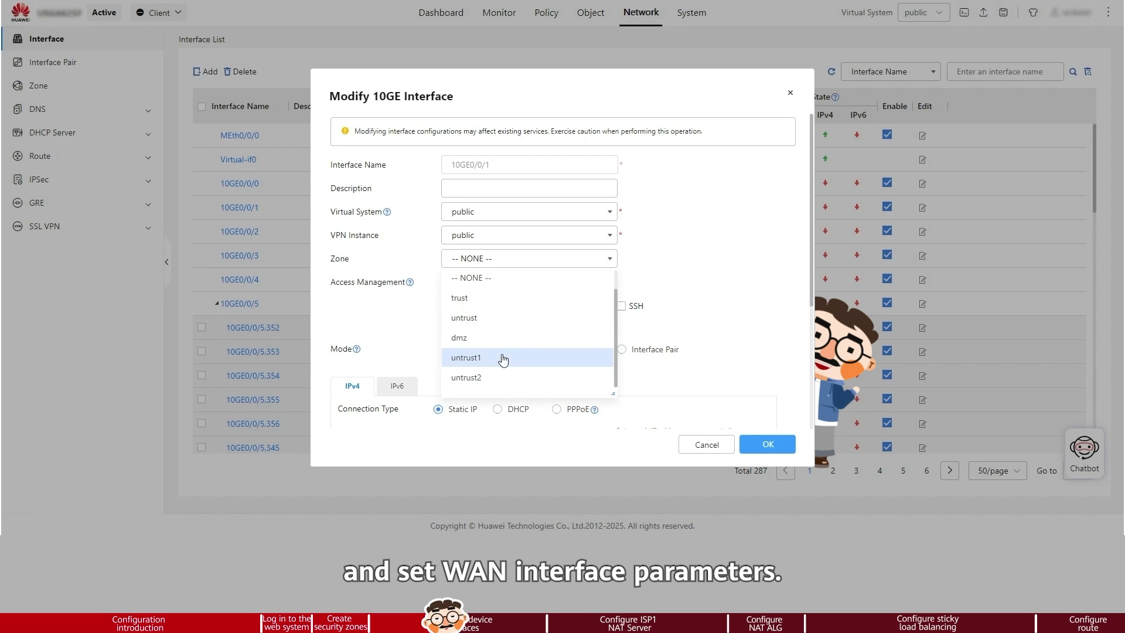
left_click(503, 359)
scroll(676, 256, "down", 4)
left_click(537, 245)
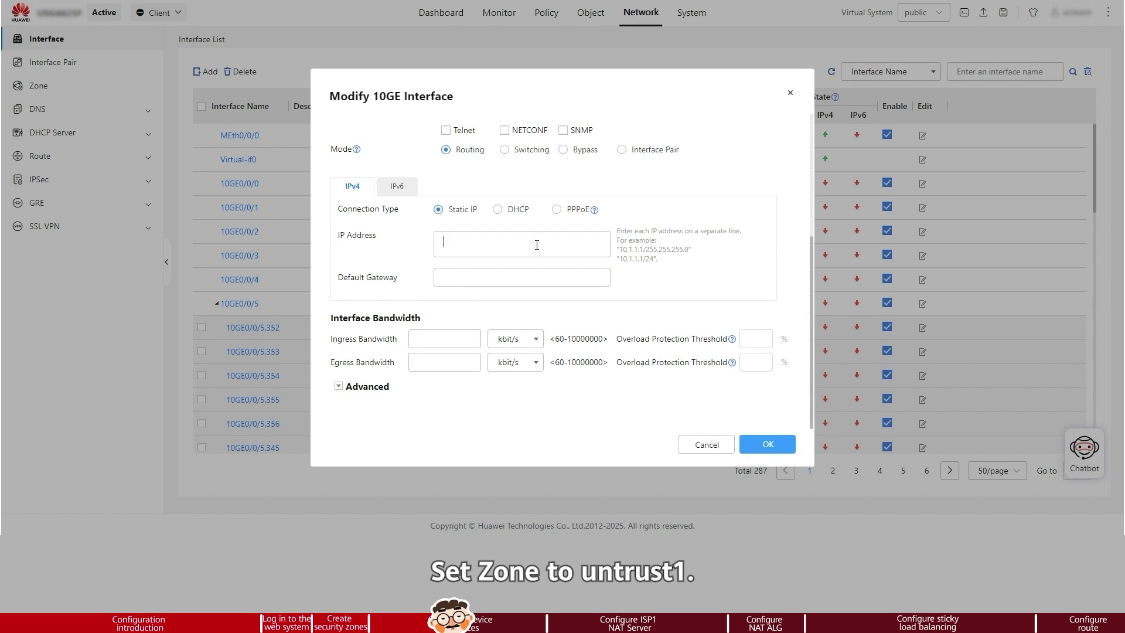
type("1.1.1")
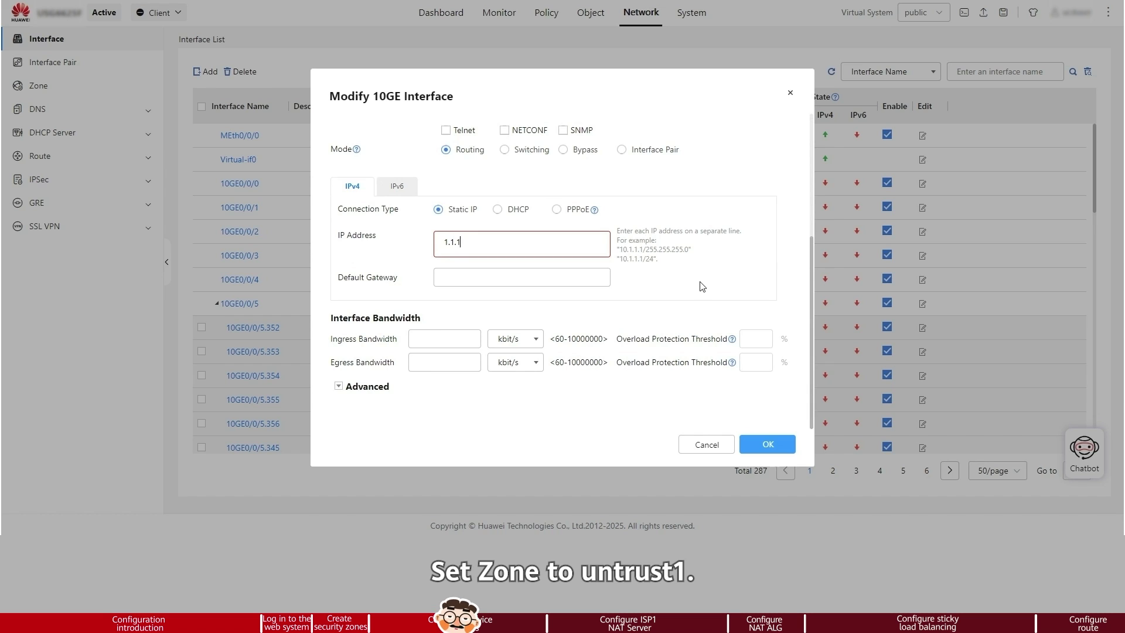
type(".1/24")
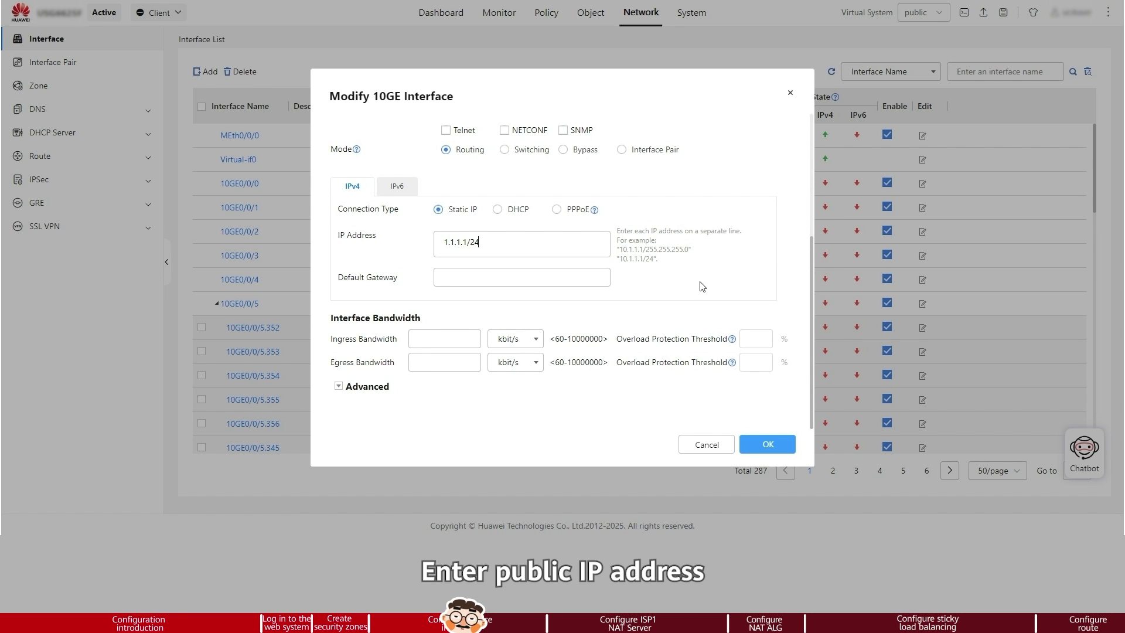
left_click(787, 441)
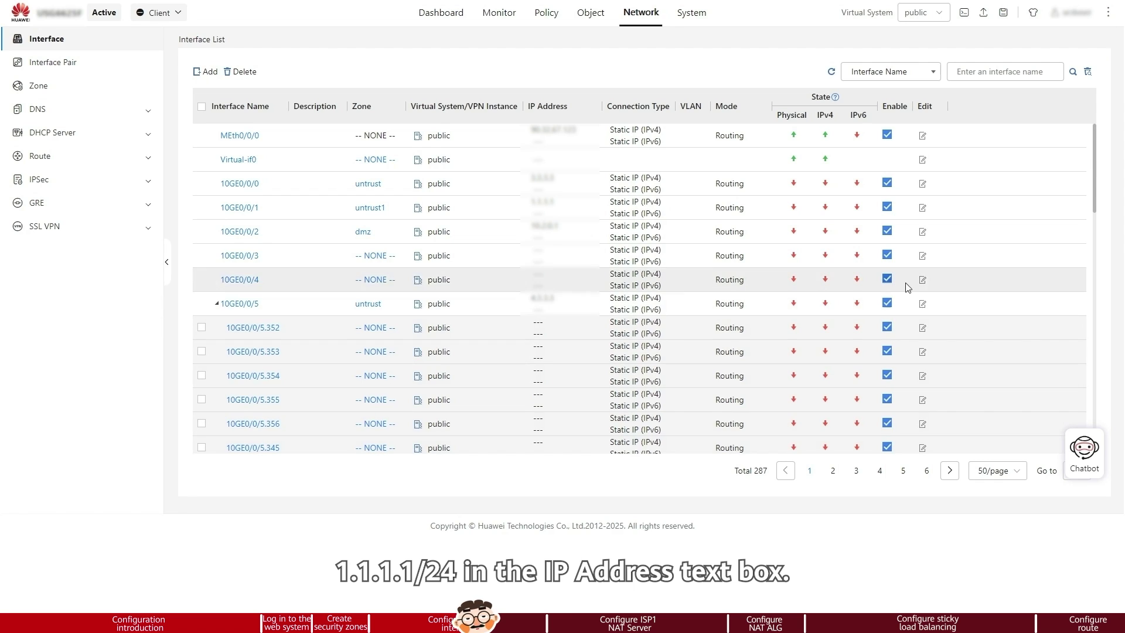
Step: Open interface 10GE0/0/3 for editing and assign it to zone untrust2
left_click(924, 255)
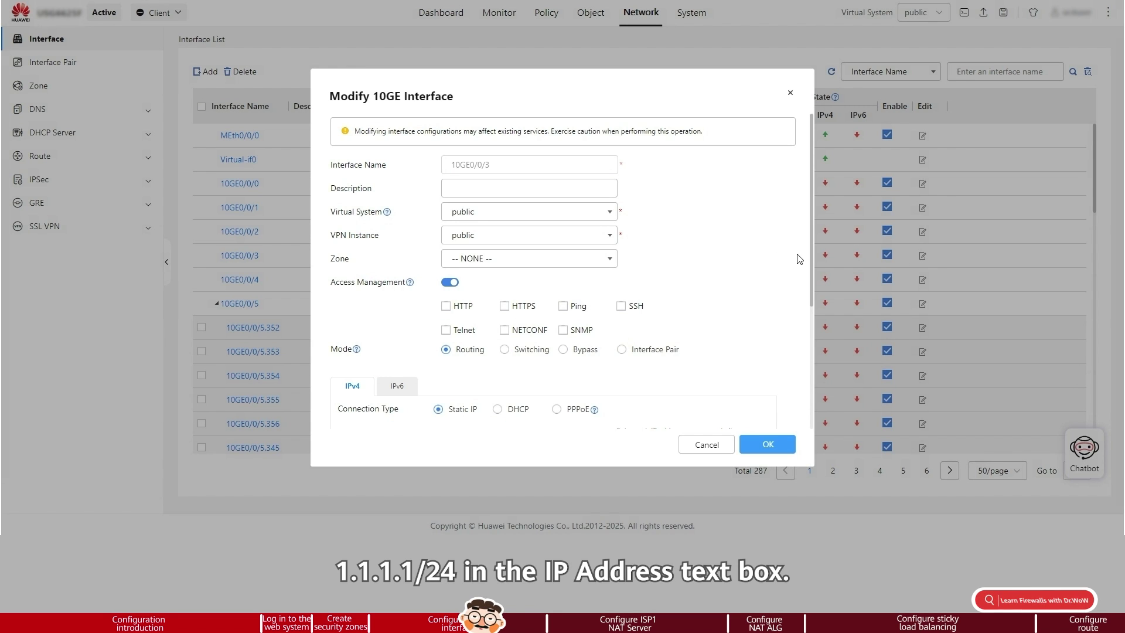
left_click(609, 265)
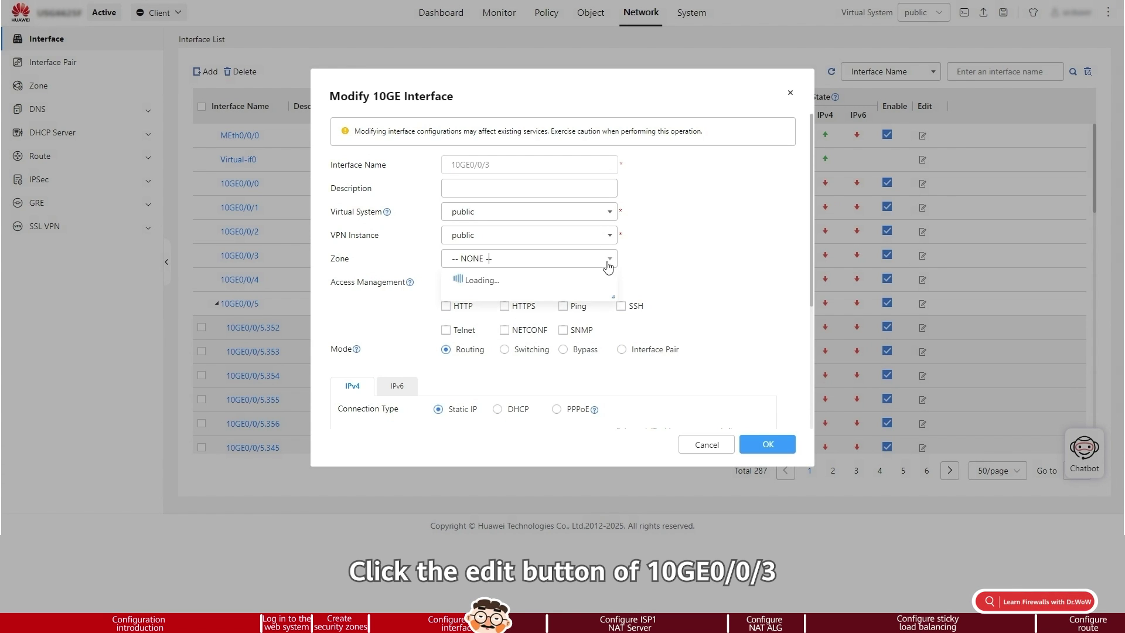
scroll(515, 375, "down", 1)
left_click(498, 378)
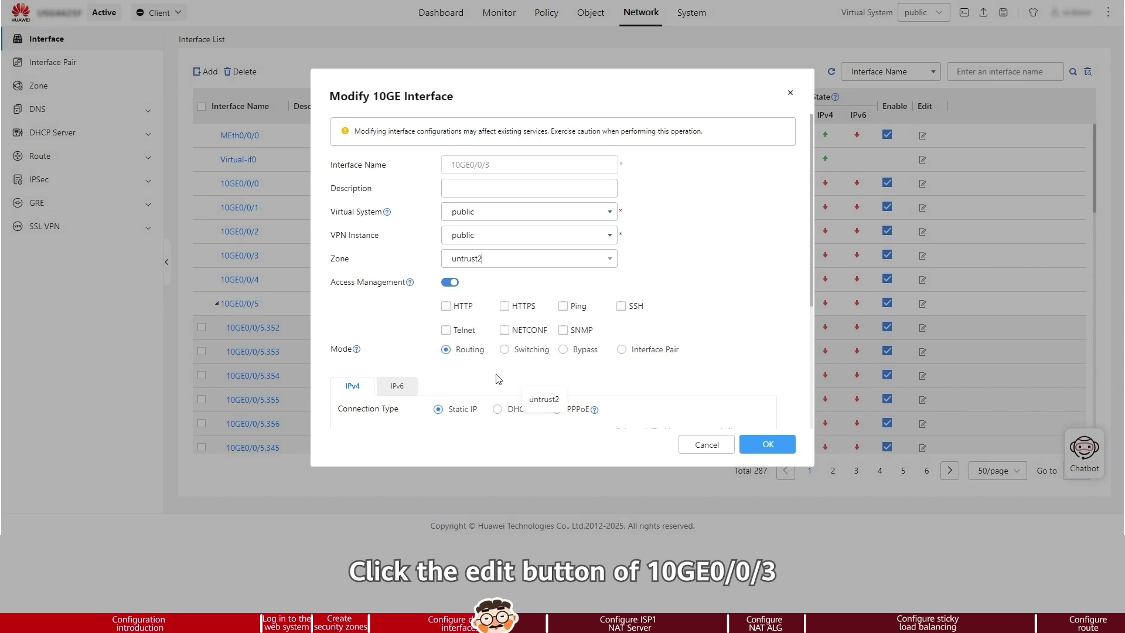
Step: Set the interface's IPv4 address to 2.2.2.2/24 and default gateway to 2.2.2.254, and save it
scroll(496, 378, "down", 2)
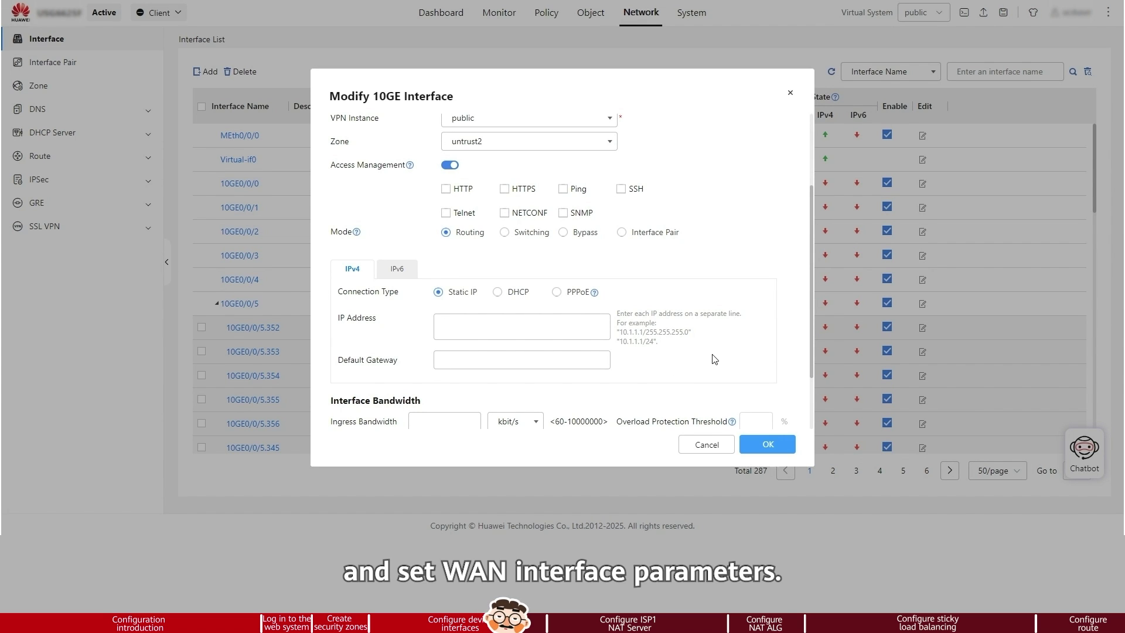
type("2.2.2.2/24")
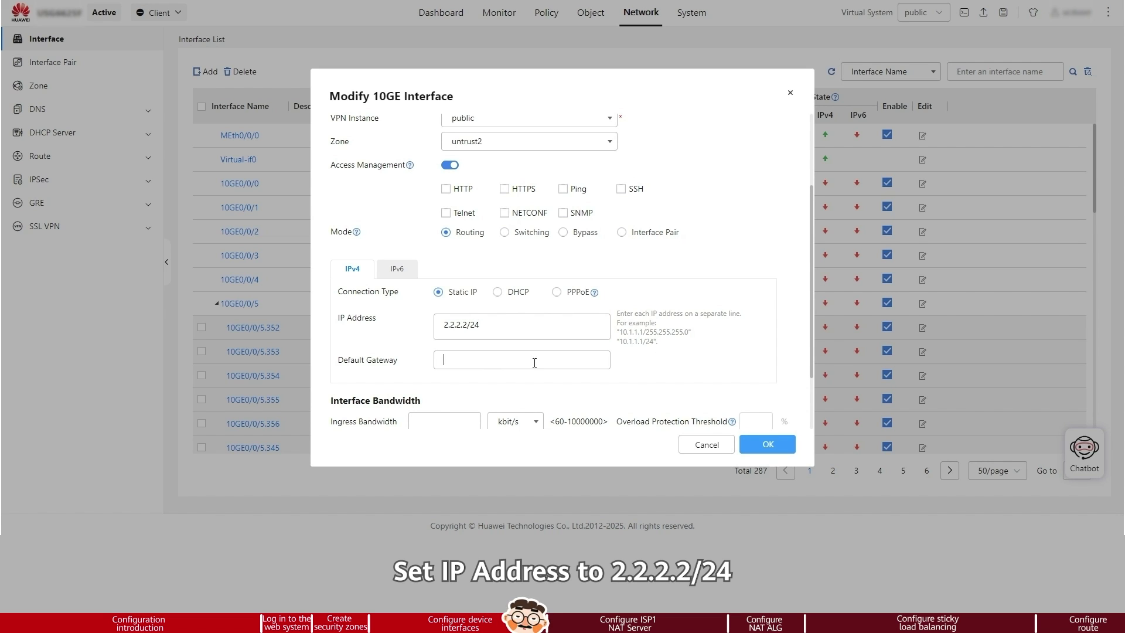
key("Tab")
type("2.2")
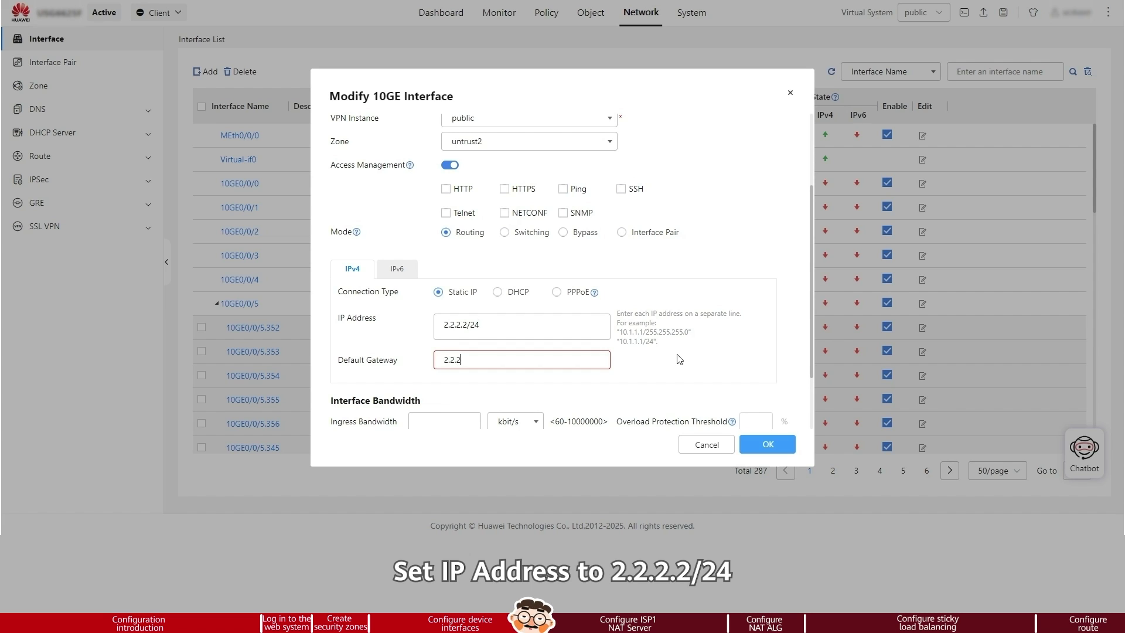
type(".2.254")
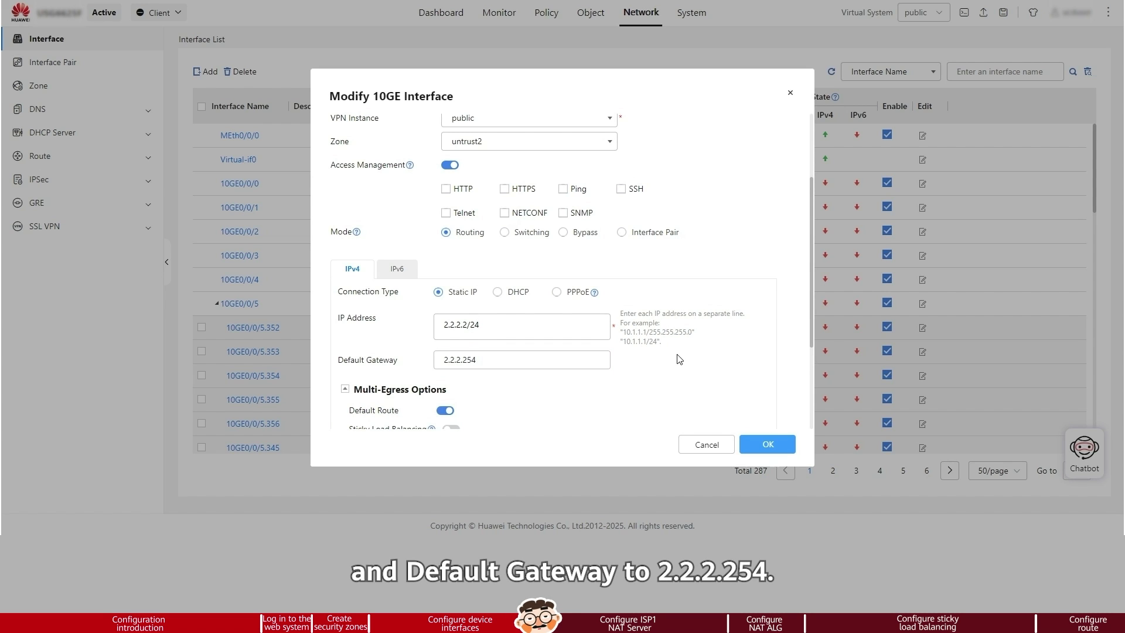
left_click(762, 444)
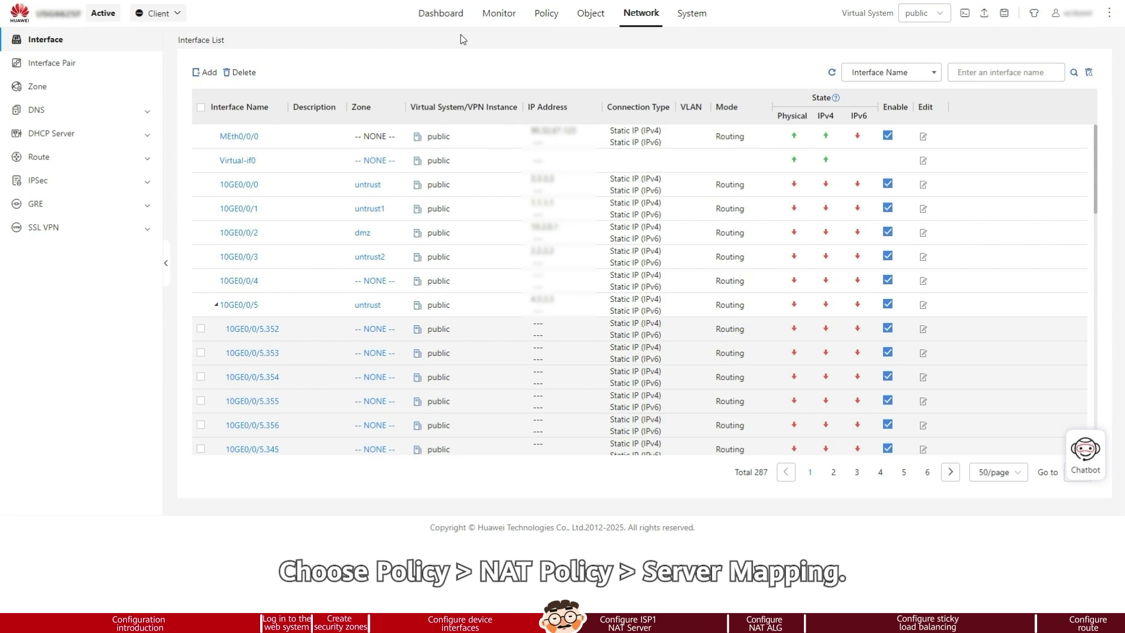
Step: Start a new NAT server mapping named policy_ftp1 that allows Internet users to access the server
left_click(549, 15)
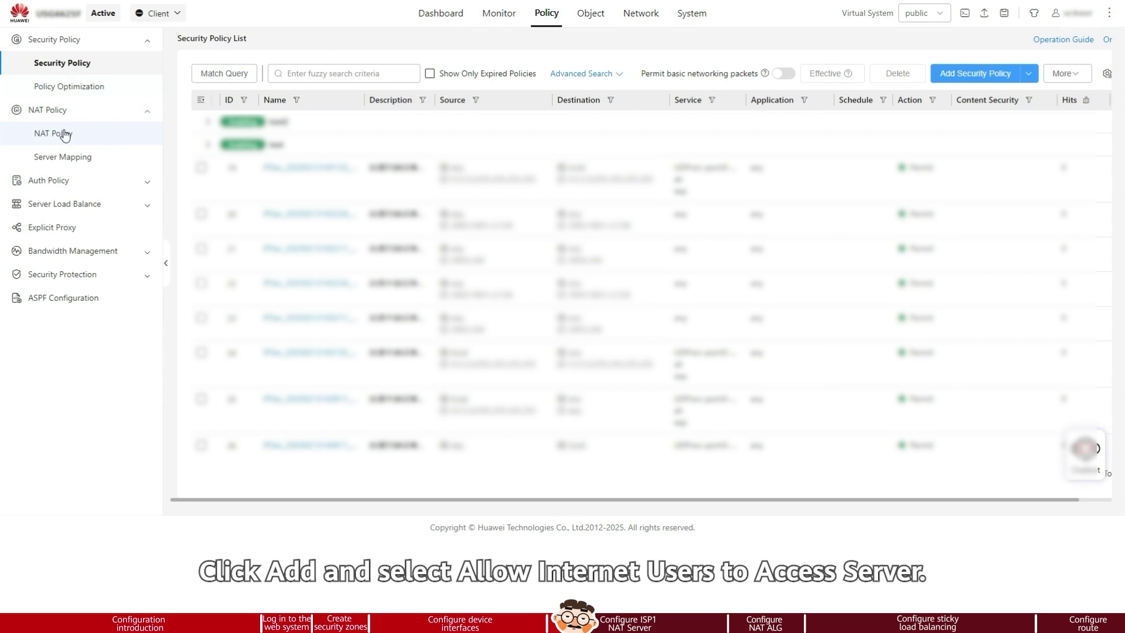
left_click(67, 158)
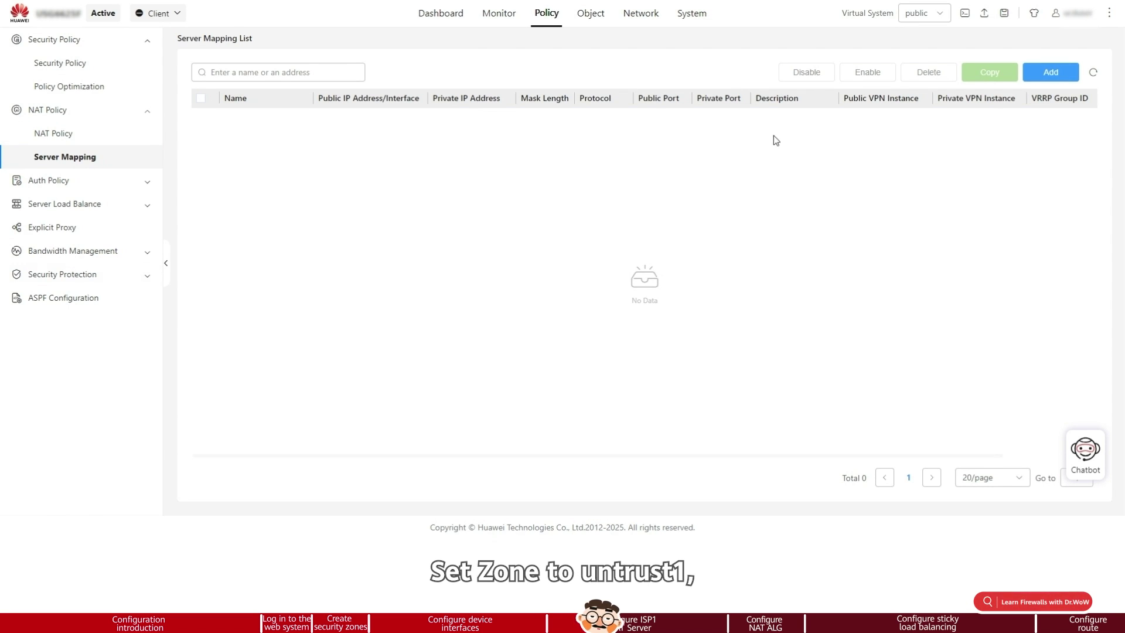
left_click(1051, 72)
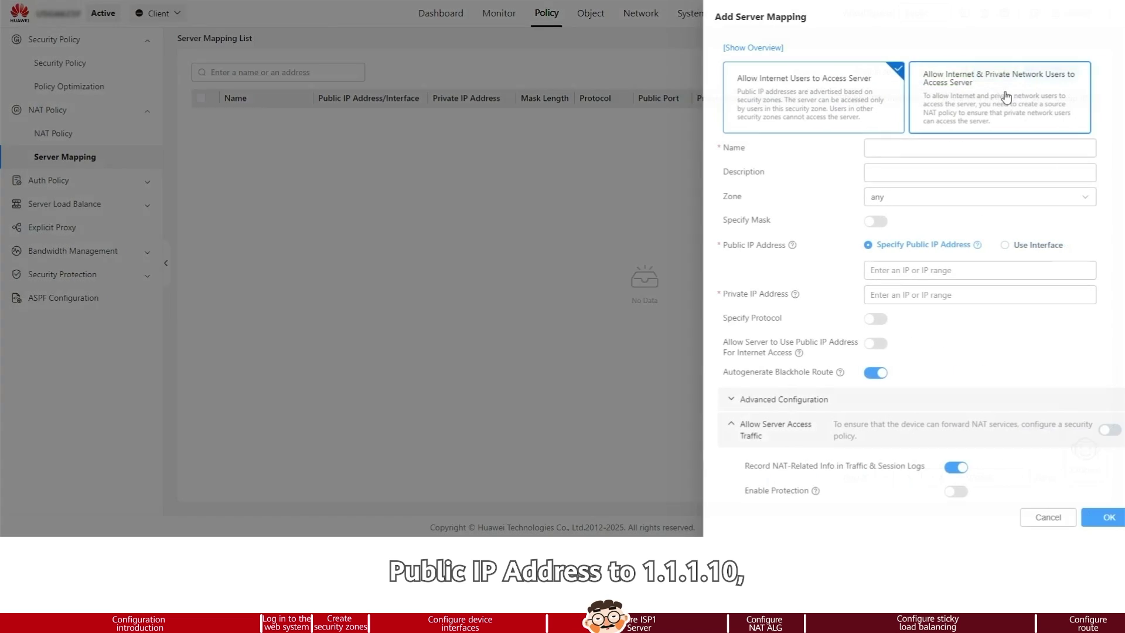
left_click(879, 153)
type("policy_ftp1")
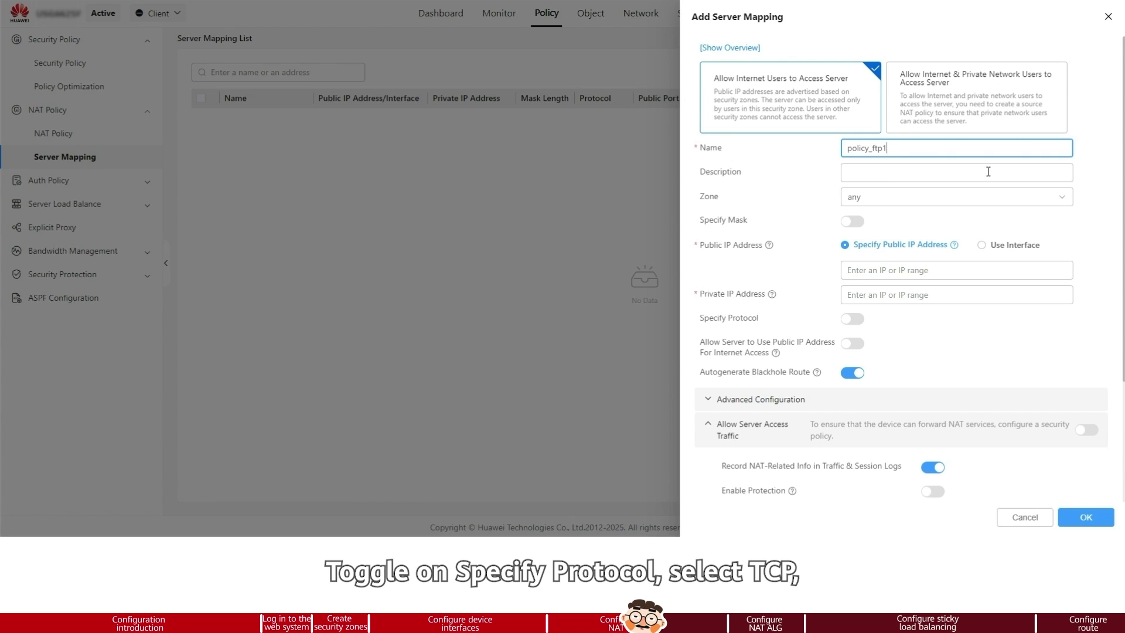
Step: Set the mapping's zone to untrust1, public IP address to 1.1.1.10 and private IP address to 10.2.0.8
left_click(1052, 196)
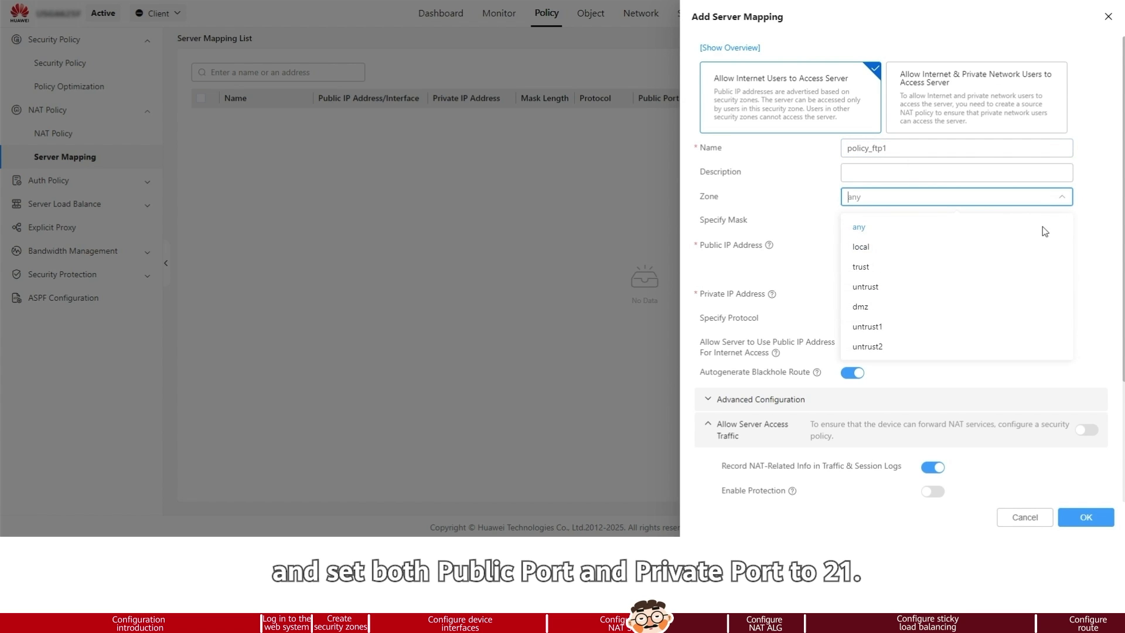
left_click(935, 328)
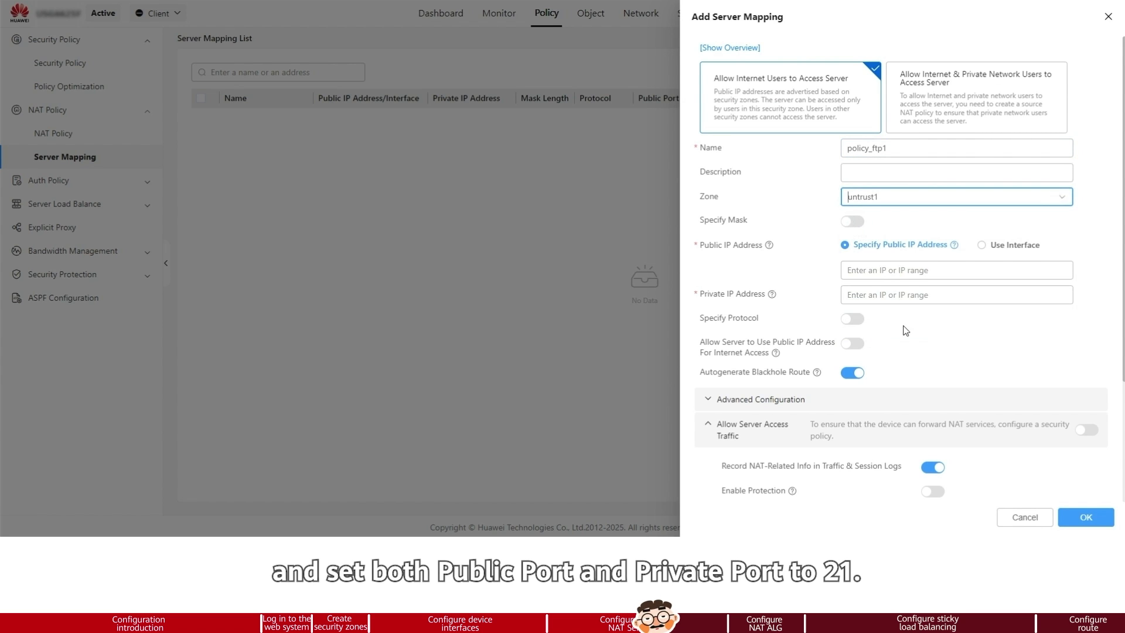
left_click(881, 275)
type("1.1.1.10")
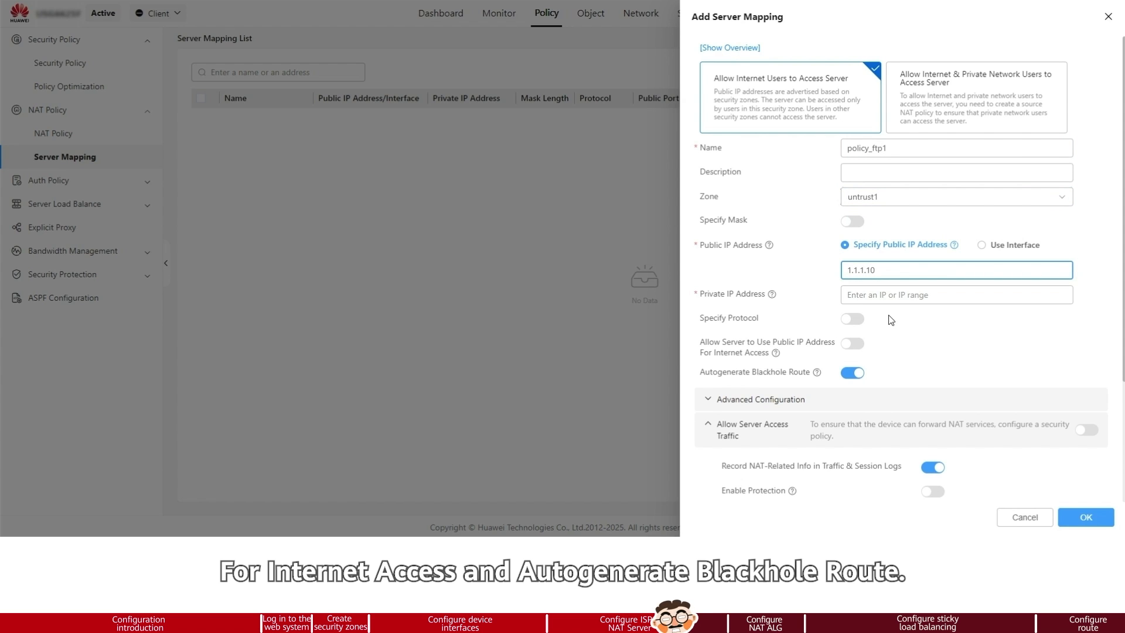
left_click(903, 297)
type("1")
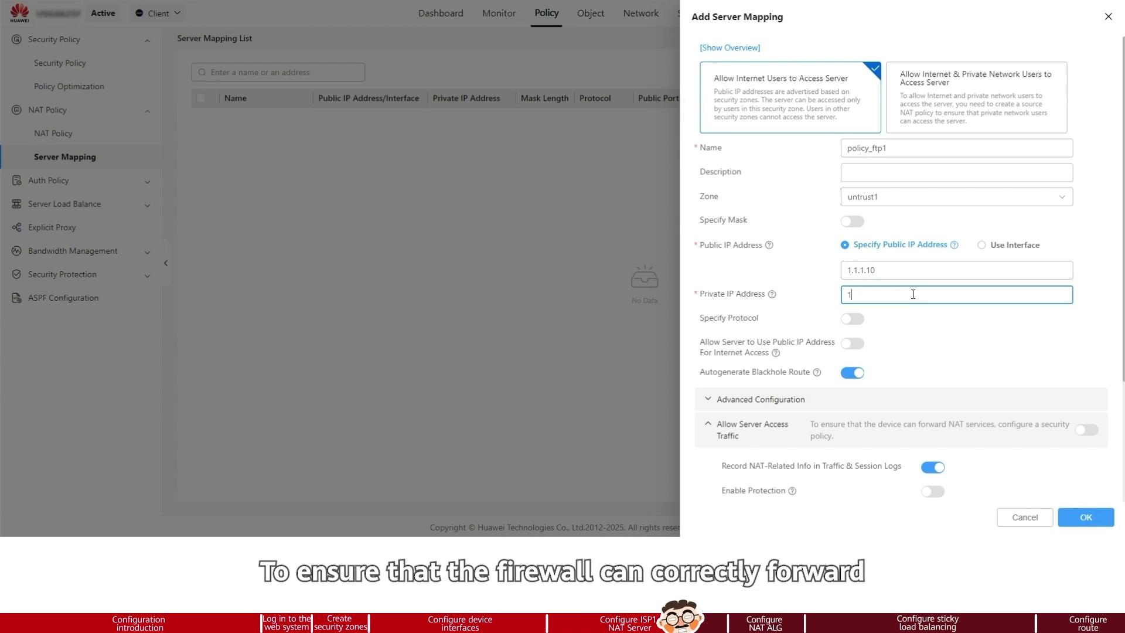
type("0.2")
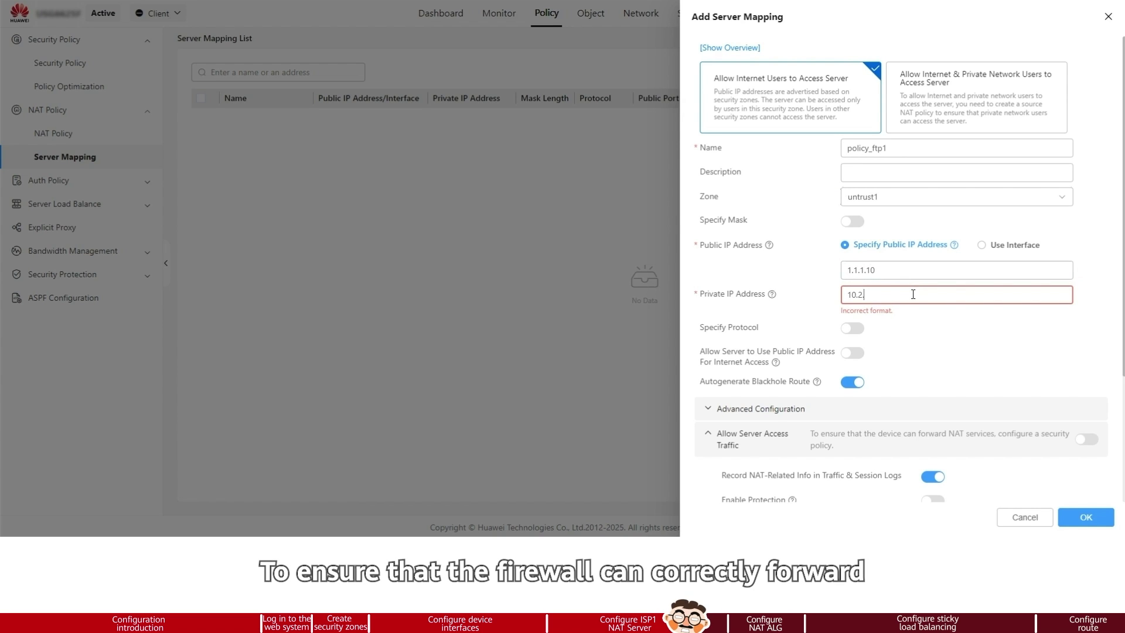
type(".0.8")
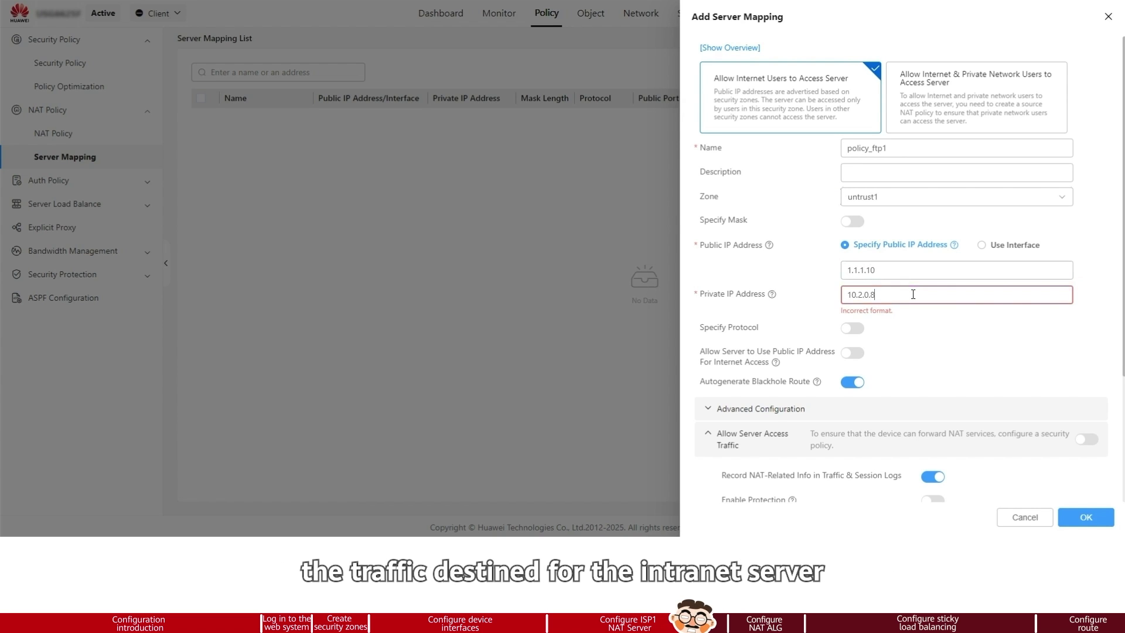
Step: Specify the TCP protocol for the mapping and set both the public and private ports to 21
left_click(853, 319)
left_click(899, 368)
type("2")
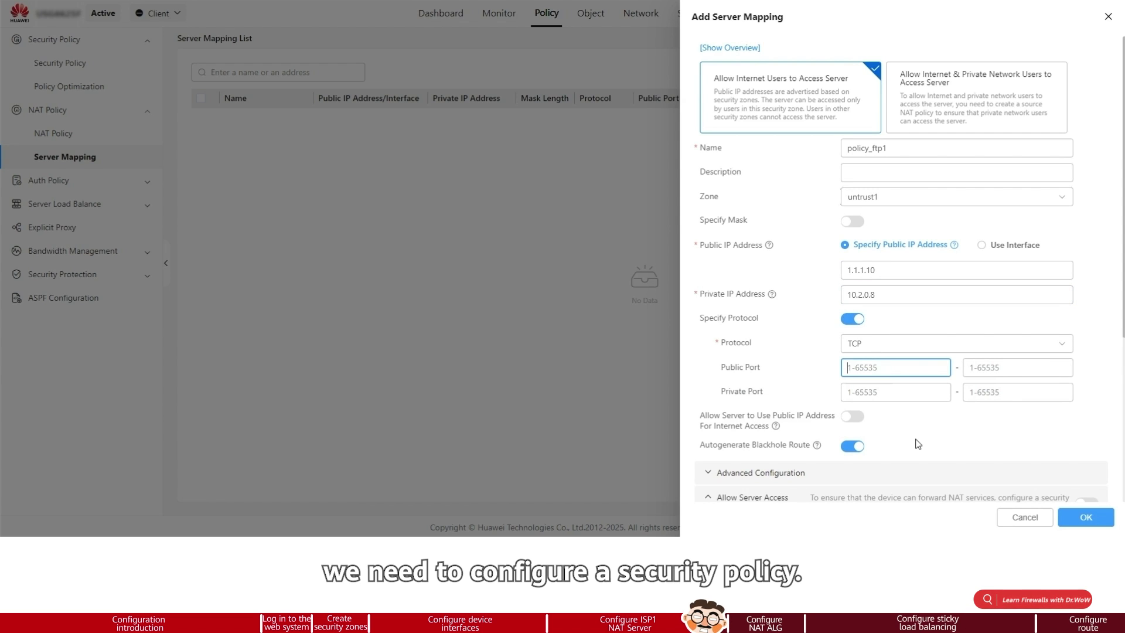
type("1")
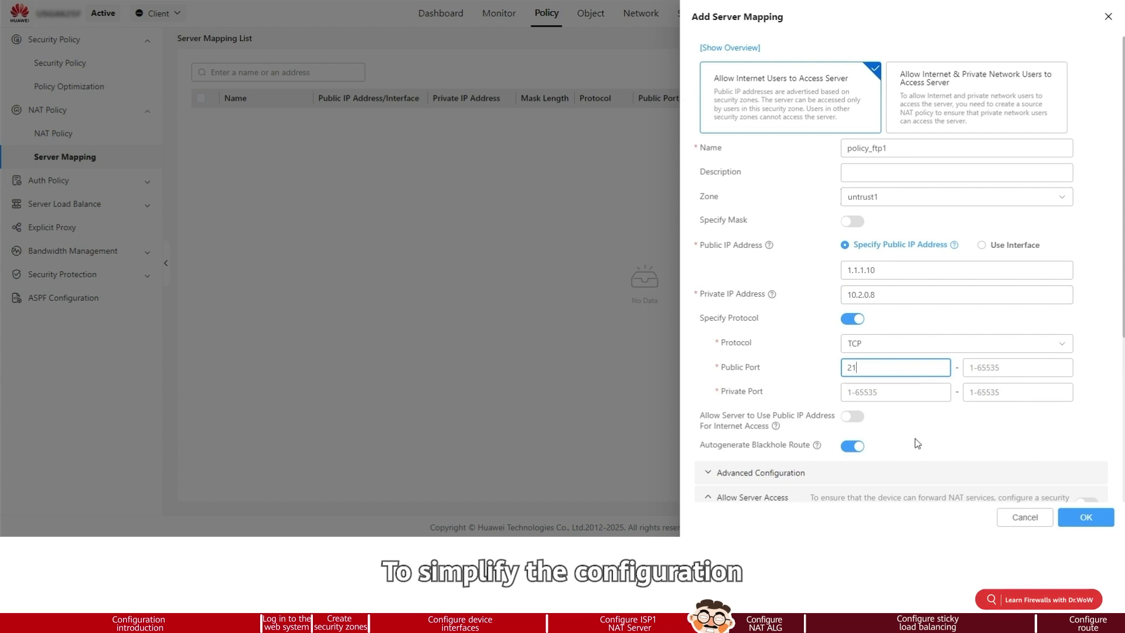
key("Tab")
type("2")
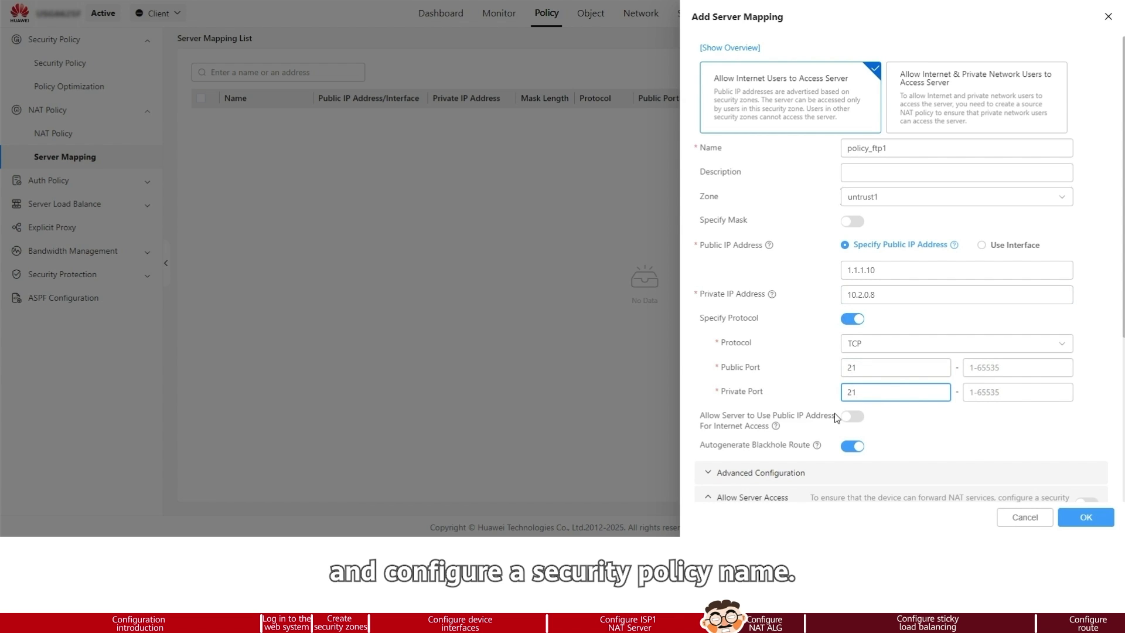
Step: Allow the server to use the public IP address for Internet access and enable Allow Server Access Traffic for the mapping
left_click(853, 416)
scroll(1008, 415, "down", 1)
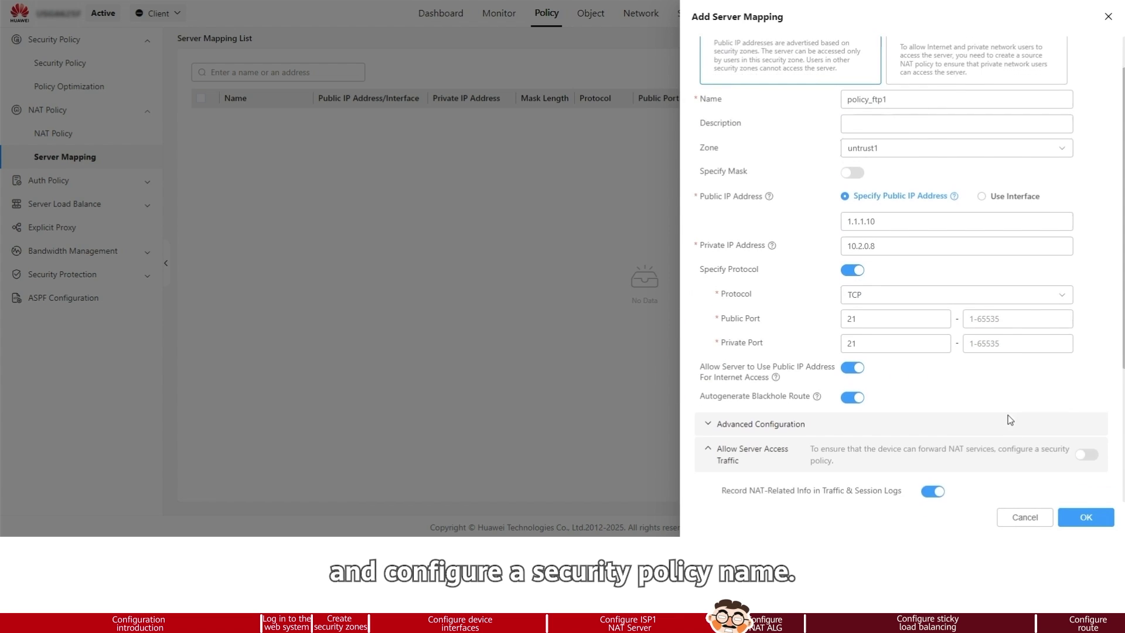
left_click(1088, 445)
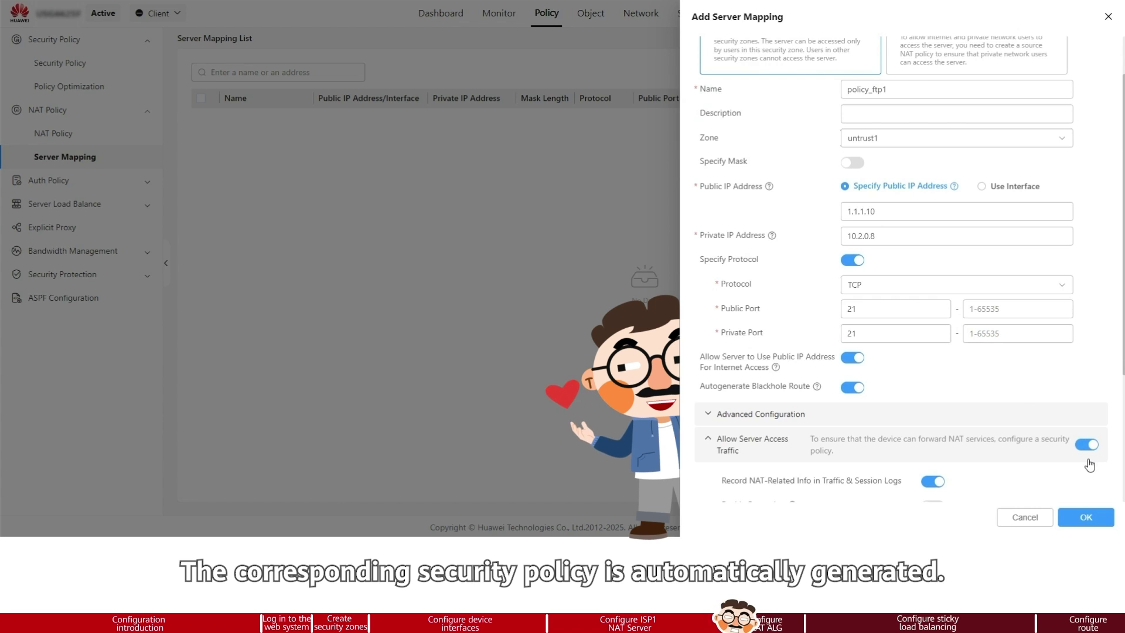
scroll(1093, 457, "down", 3)
scroll(1094, 454, "down", 1)
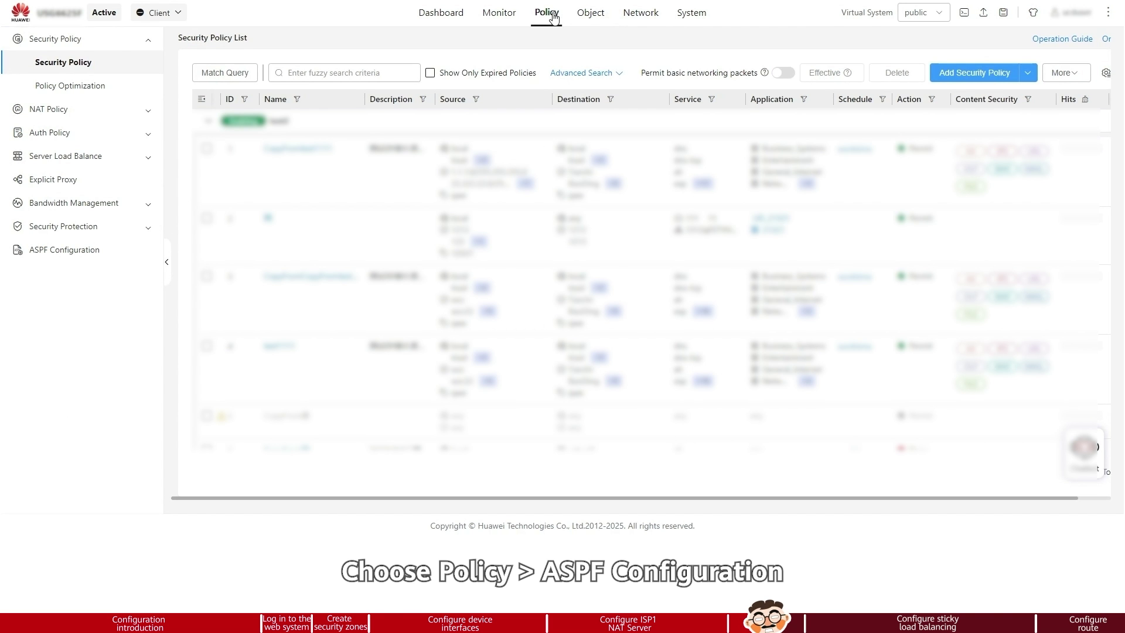
Step: Open the ASPF configuration
left_click(91, 258)
left_click(221, 241)
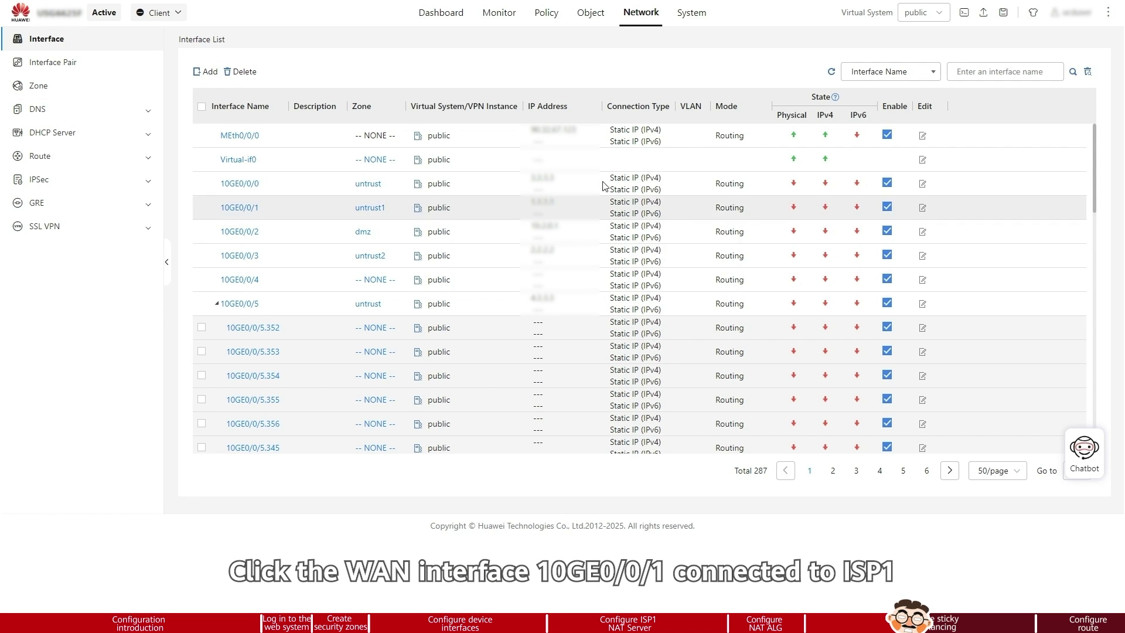
Step: Set the default gateway of interface 10GE0/0/1 to 1.1.1.254 and enable sticky load balancing on it
left_click(924, 210)
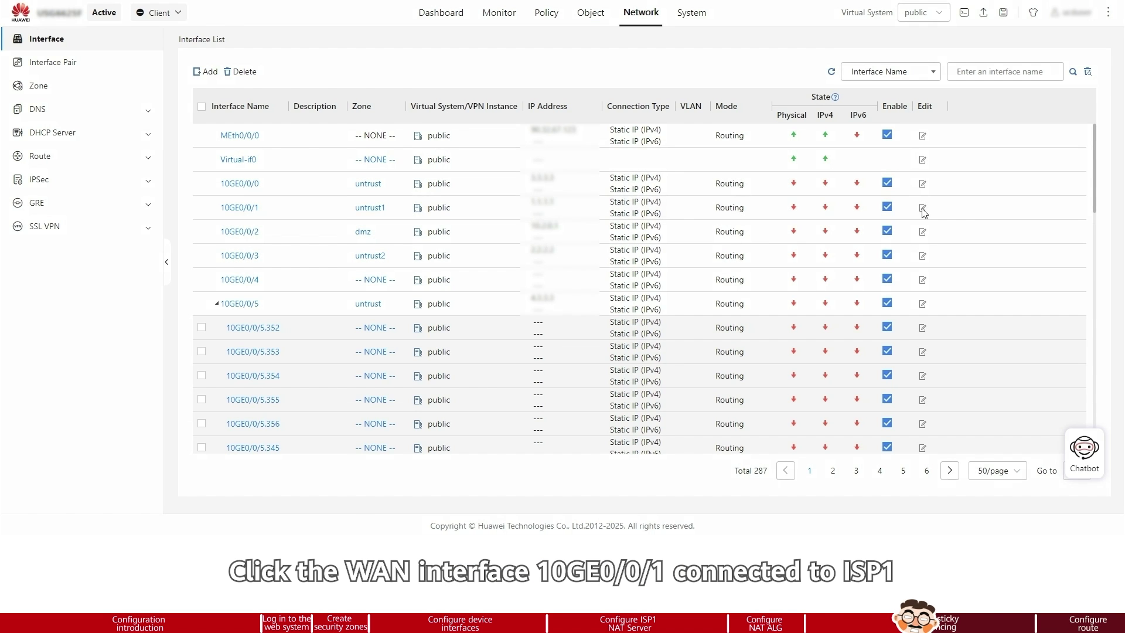
scroll(628, 271, "down", 3)
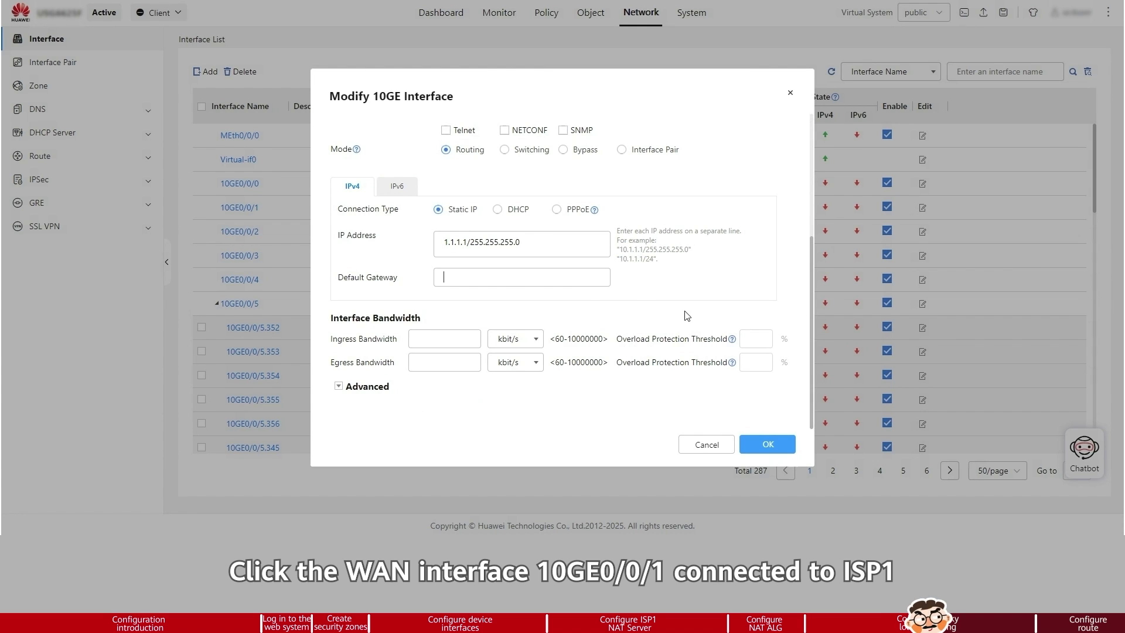
type("1.1.1")
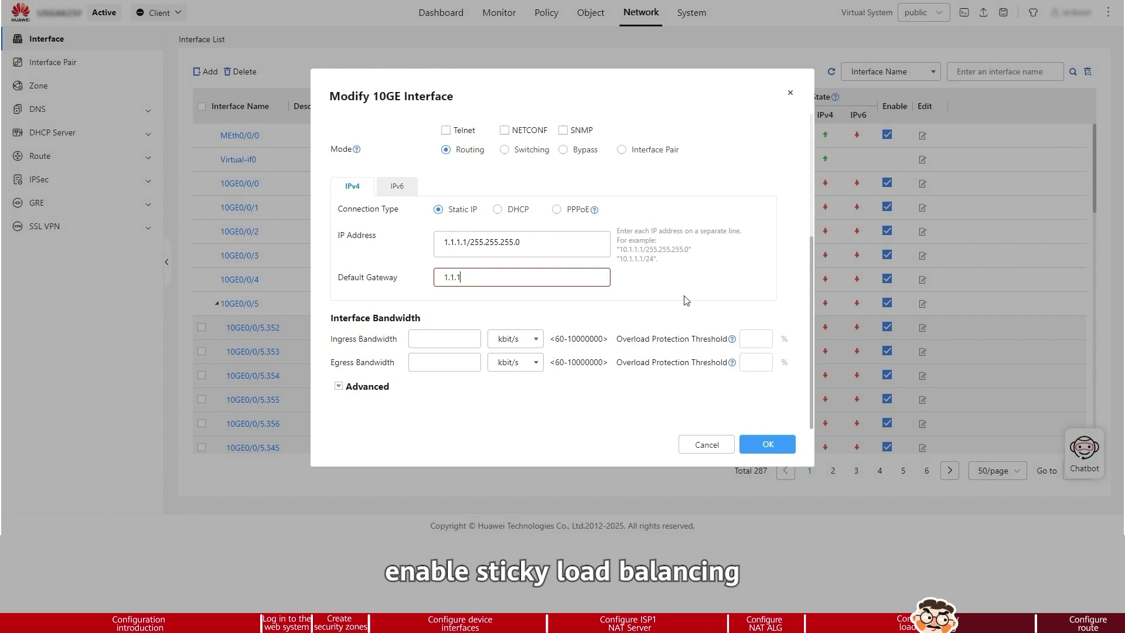
type(".254")
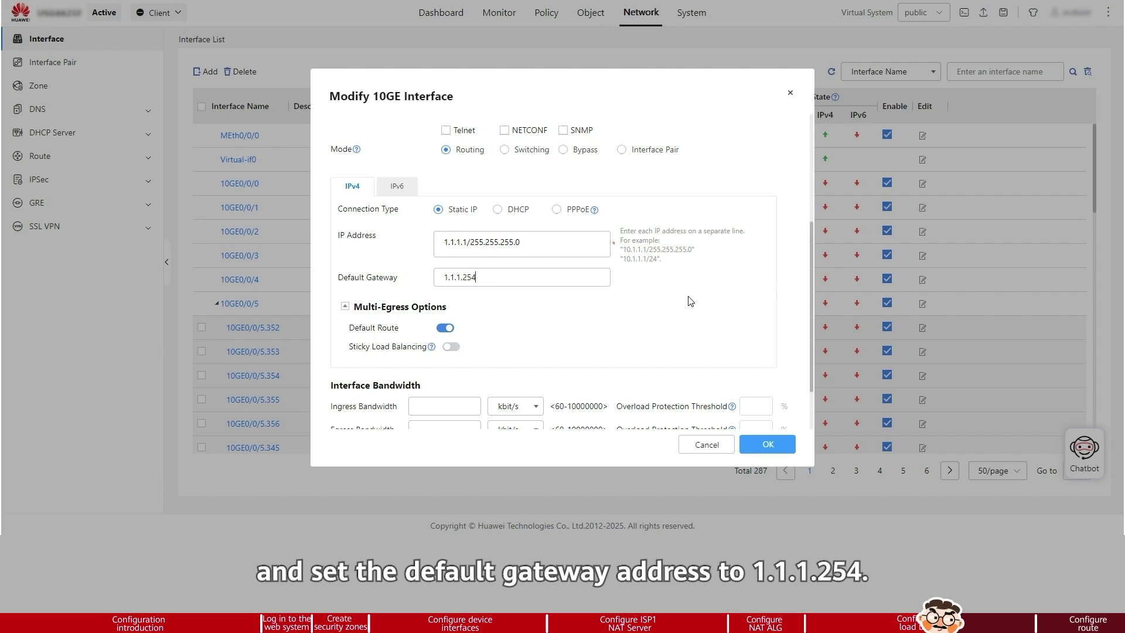
left_click(451, 346)
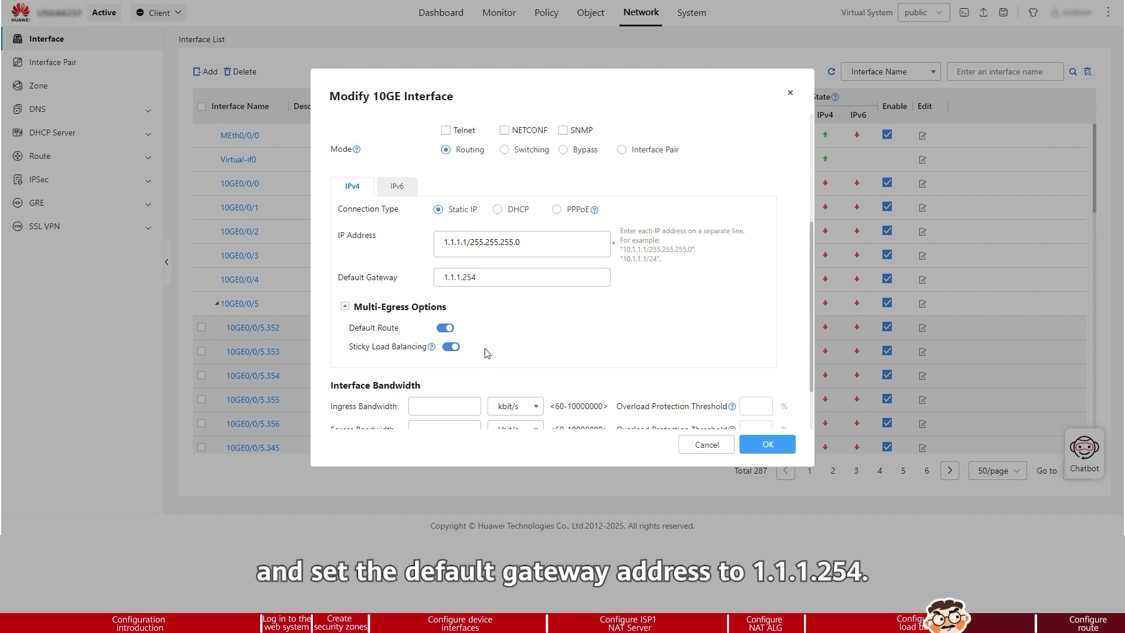
left_click(757, 444)
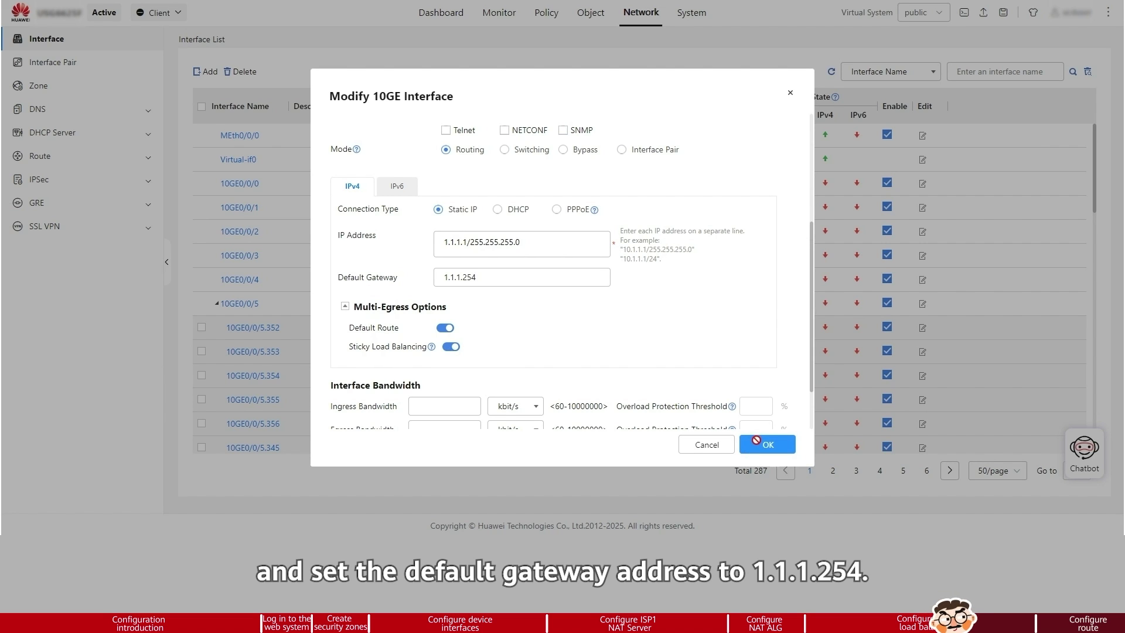